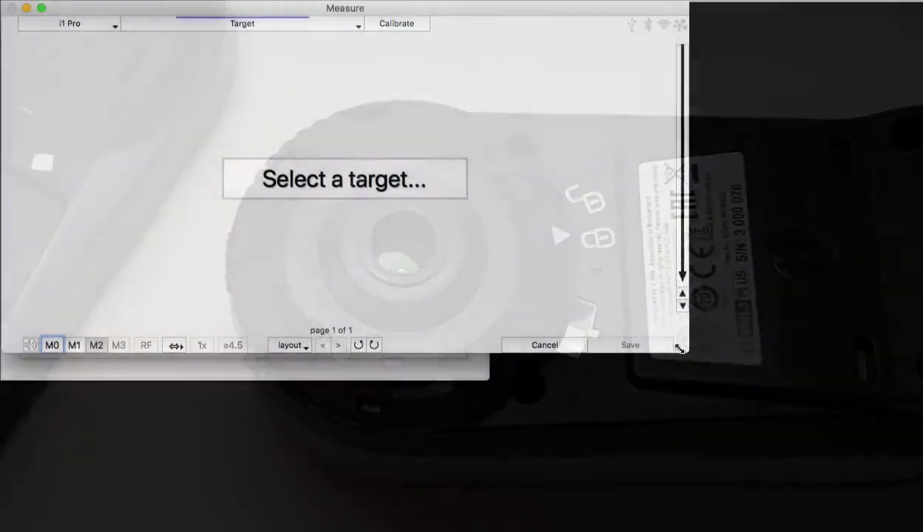
Step: Drag the Measure window's corner so it nearly fills the screen, with no target chosen yet
{"action": "left_click_drag", "start_coordinate": [682, 352], "coordinate": [917, 529]}
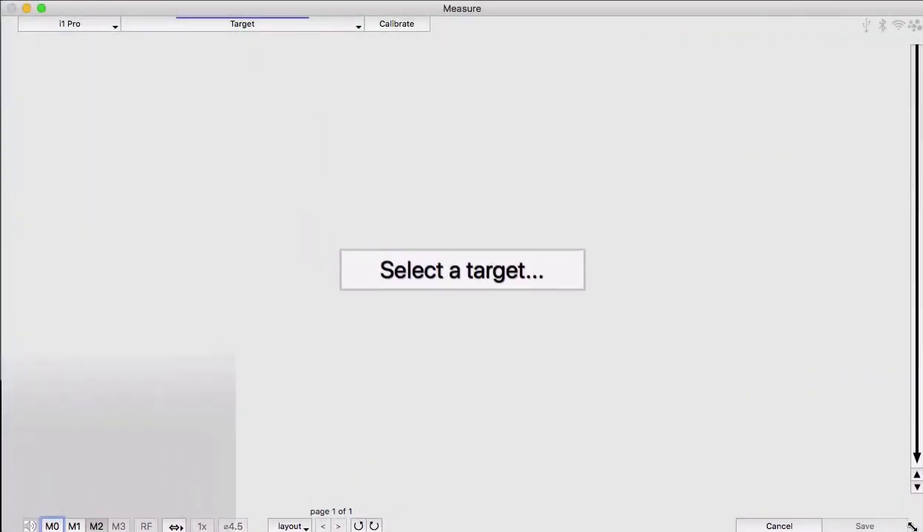
Step: Confirm i1 Pro as the measuring instrument and bring up the measurement target list
{"action": "left_click", "coordinate": [84, 25]}
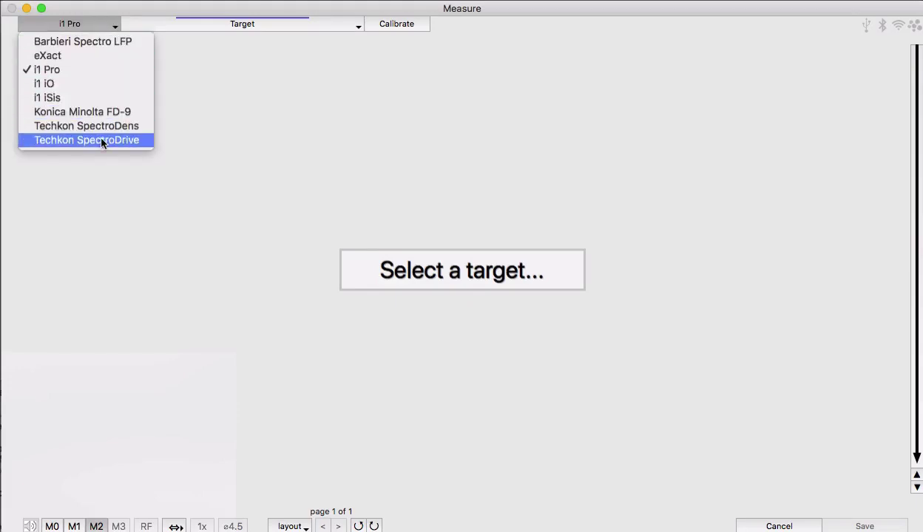
{"action": "left_click", "coordinate": [62, 72]}
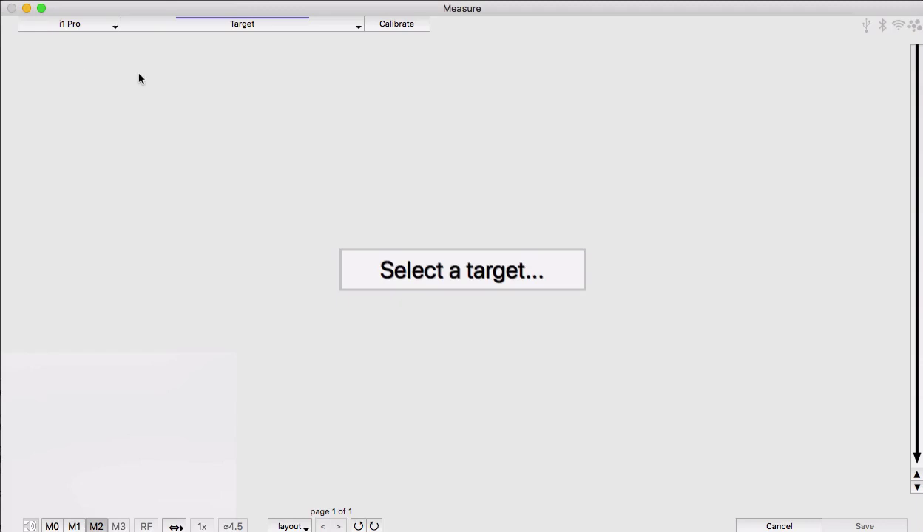
{"action": "left_click", "coordinate": [358, 27]}
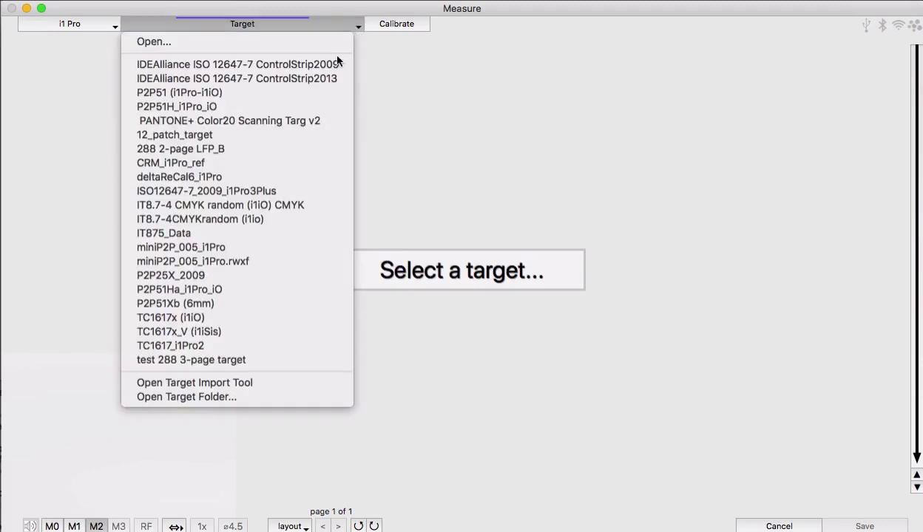
{"action": "left_click", "coordinate": [209, 42]}
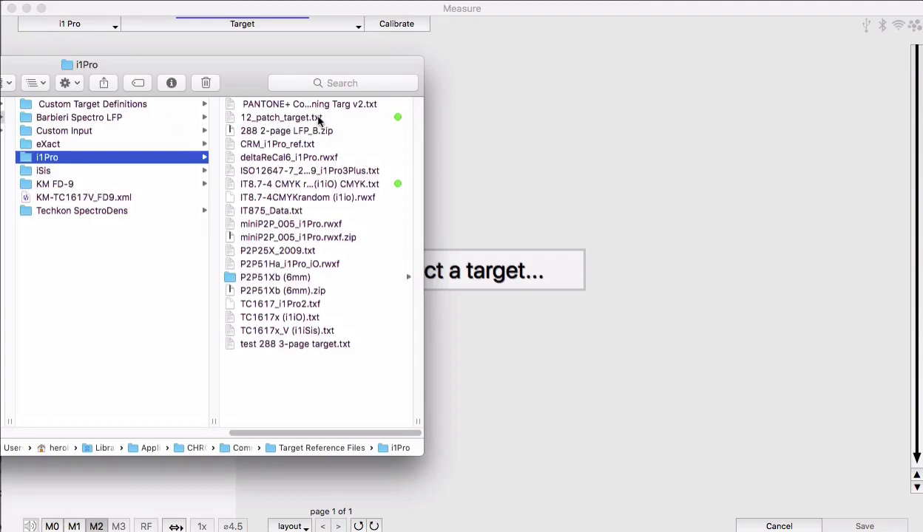
{"action": "left_click", "coordinate": [315, 117]}
{"action": "left_click", "coordinate": [167, 160]}
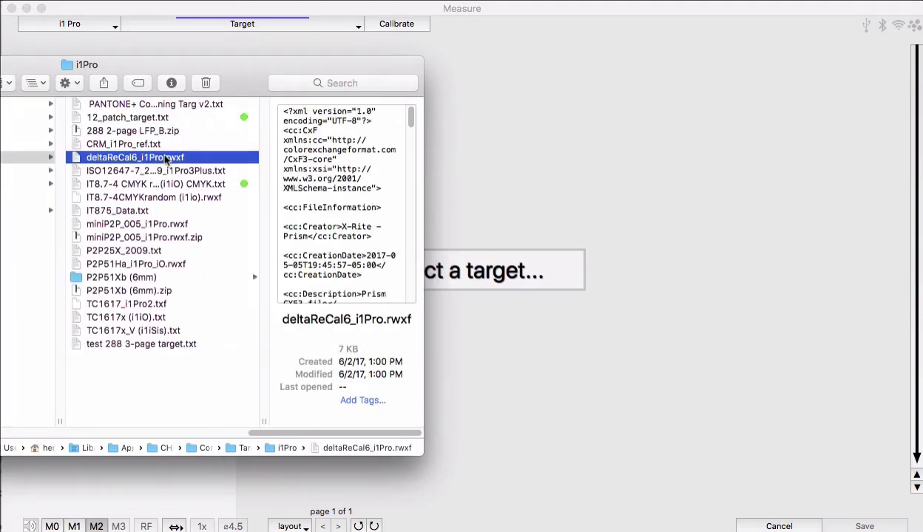
{"action": "left_click", "coordinate": [162, 199]}
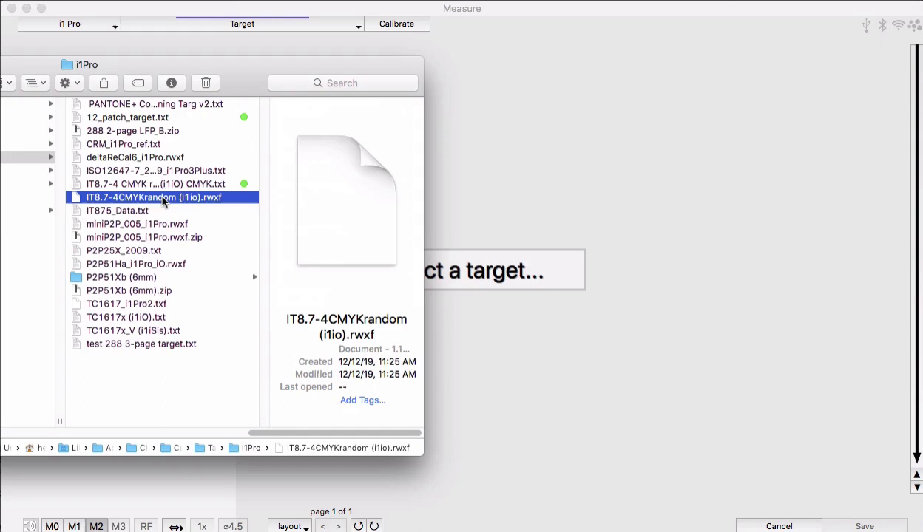
{"action": "left_click", "coordinate": [165, 237]}
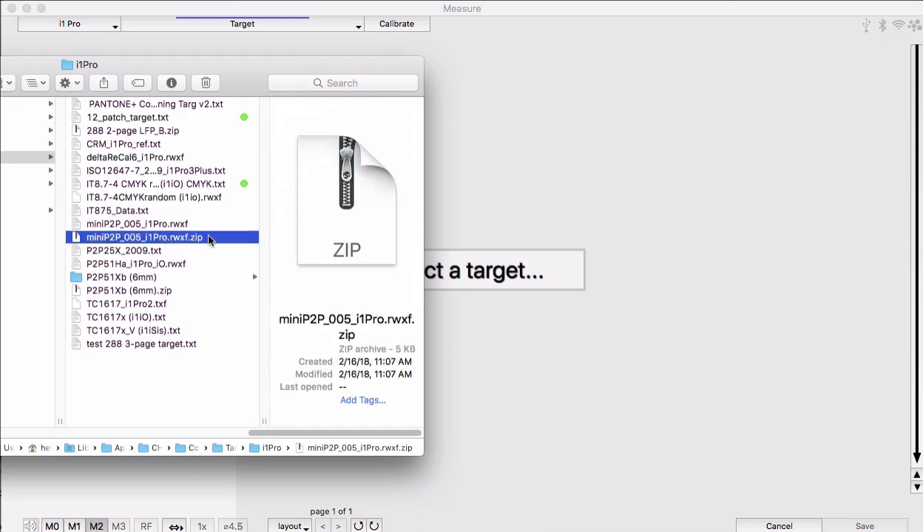
{"action": "left_click", "coordinate": [150, 291]}
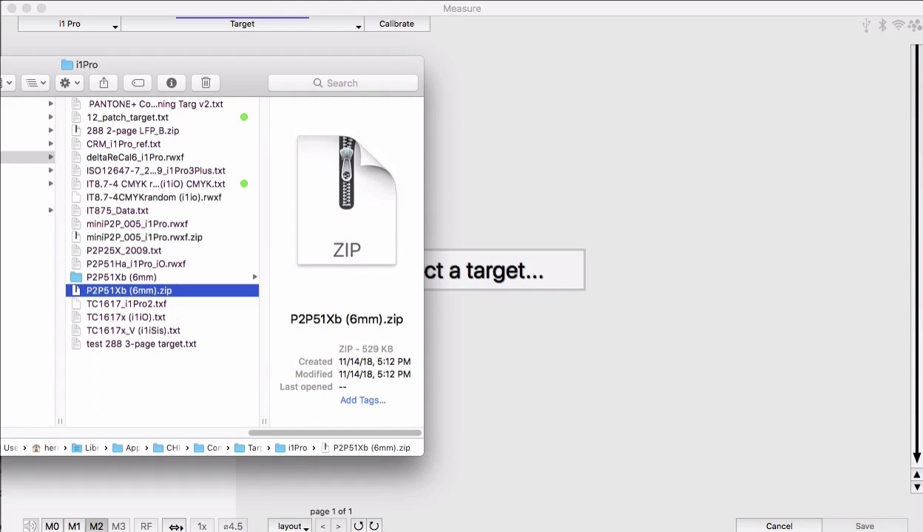
{"action": "key", "text": "Escape"}
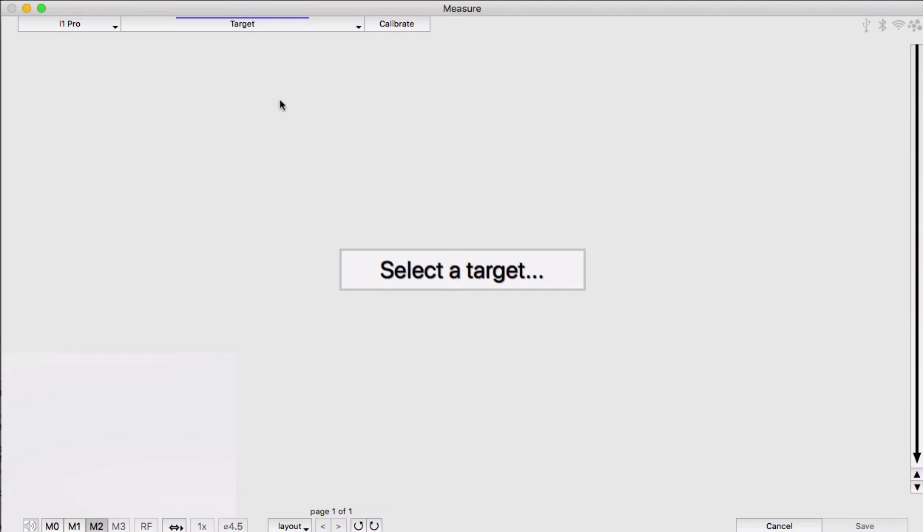
Step: Choose IDEAlliance ISO 12647-7 ControlStrip2009 as the measurement target
{"action": "left_click", "coordinate": [326, 30]}
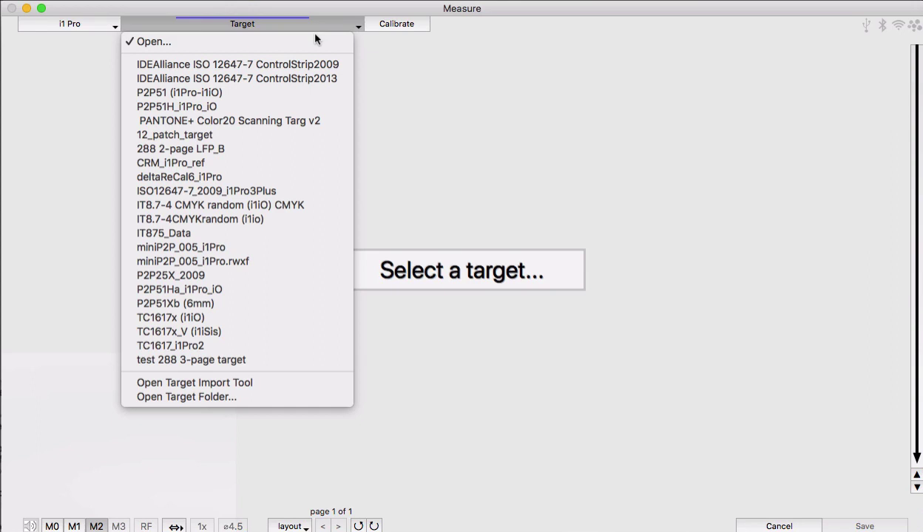
{"action": "left_click", "coordinate": [298, 66]}
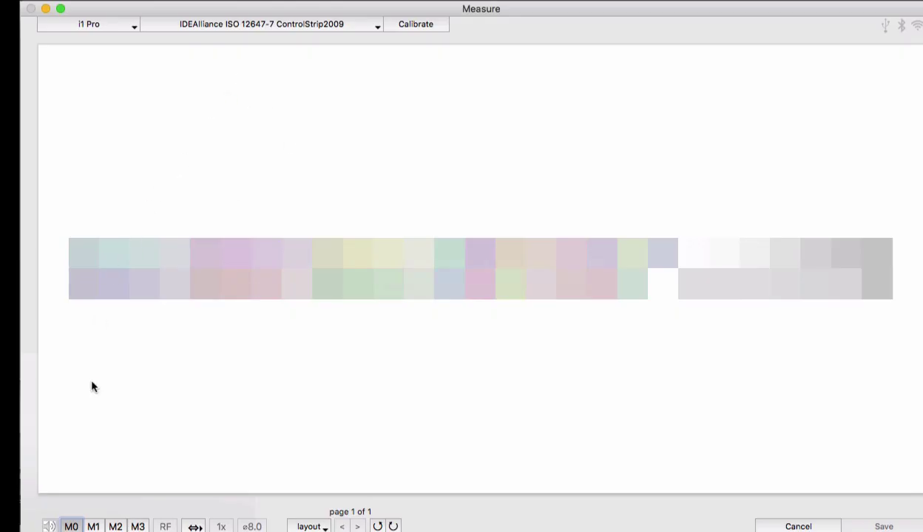
Step: Step the measurement condition through M1 and M2 to end on M3
{"action": "left_click", "coordinate": [95, 526]}
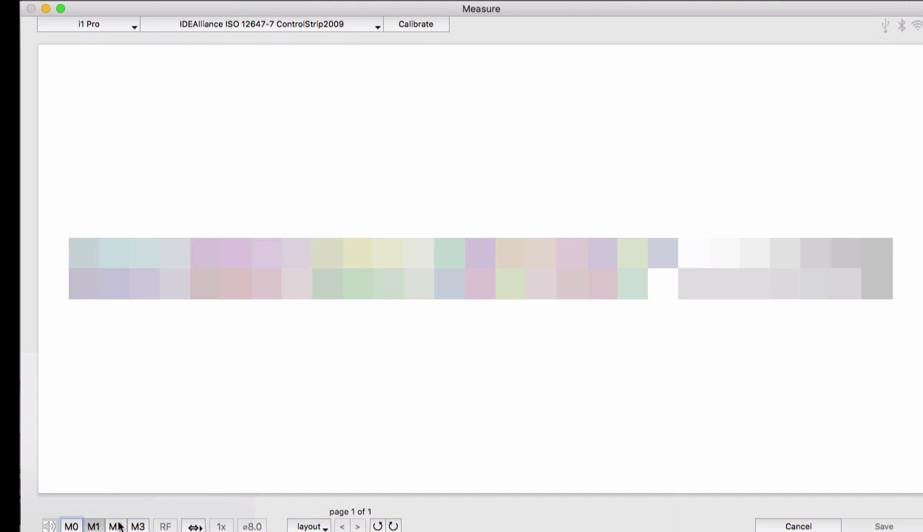
{"action": "left_click", "coordinate": [116, 526]}
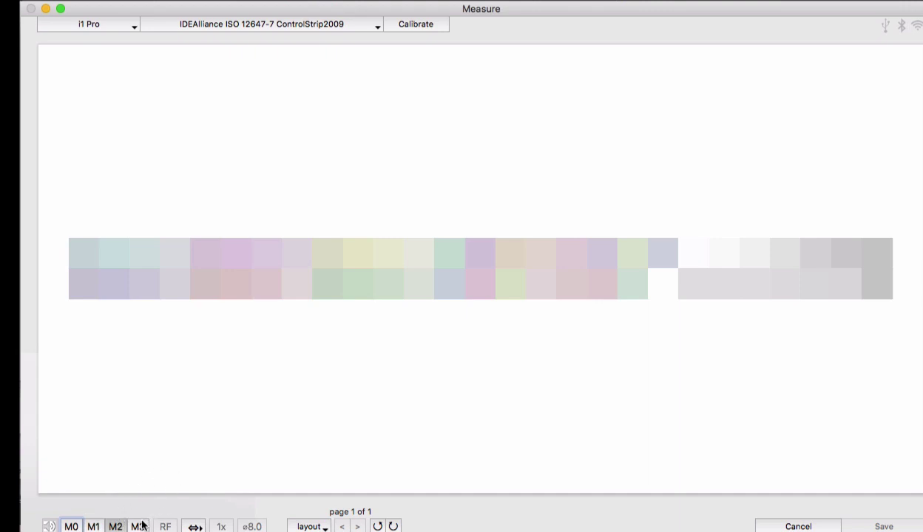
{"action": "left_click", "coordinate": [139, 526]}
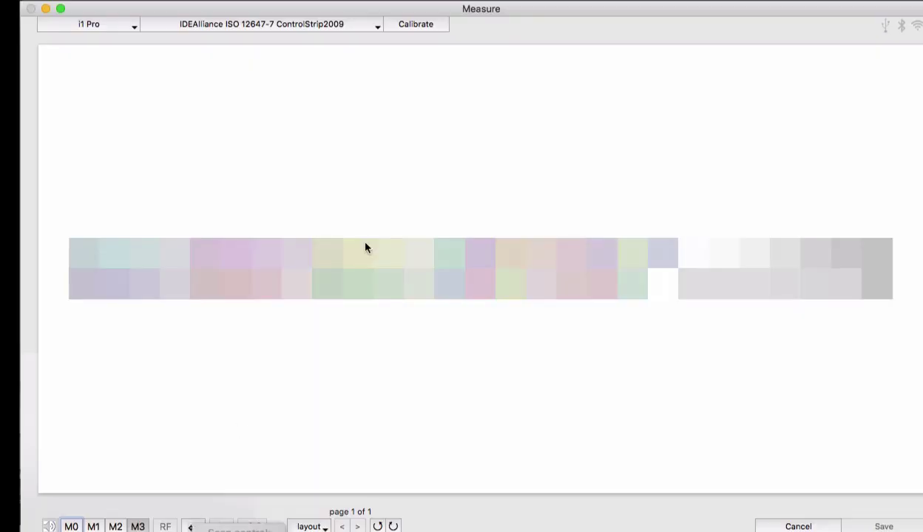
{"action": "left_click_drag", "start_coordinate": [525, 13], "coordinate": [525, 0]}
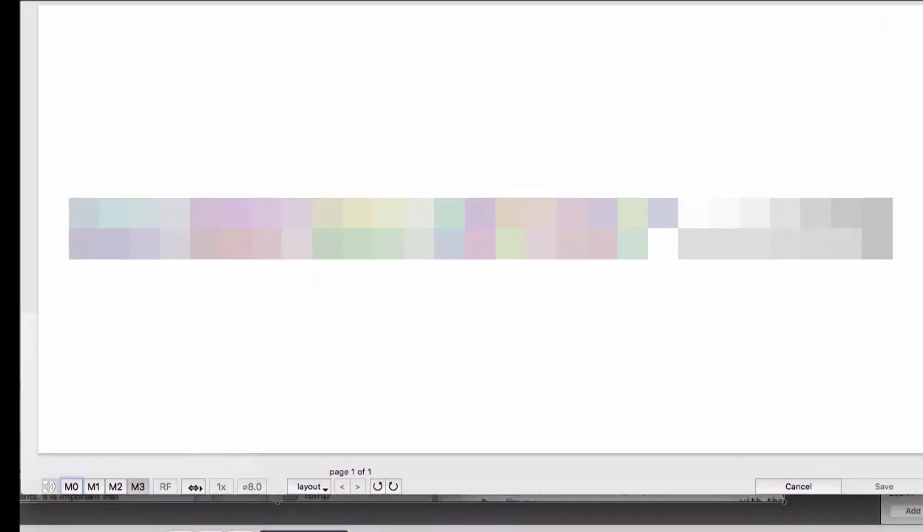
{"action": "left_click", "coordinate": [193, 487]}
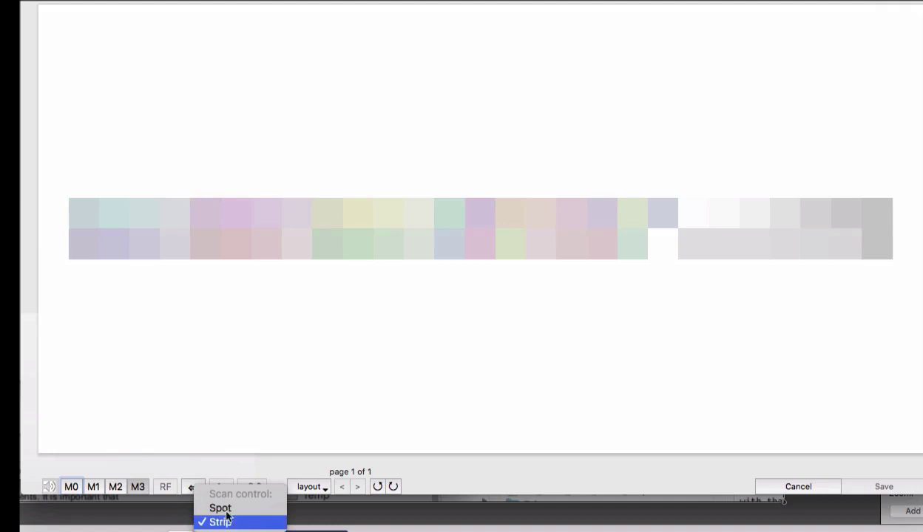
{"action": "left_click", "coordinate": [220, 508]}
{"action": "left_click", "coordinate": [194, 487]}
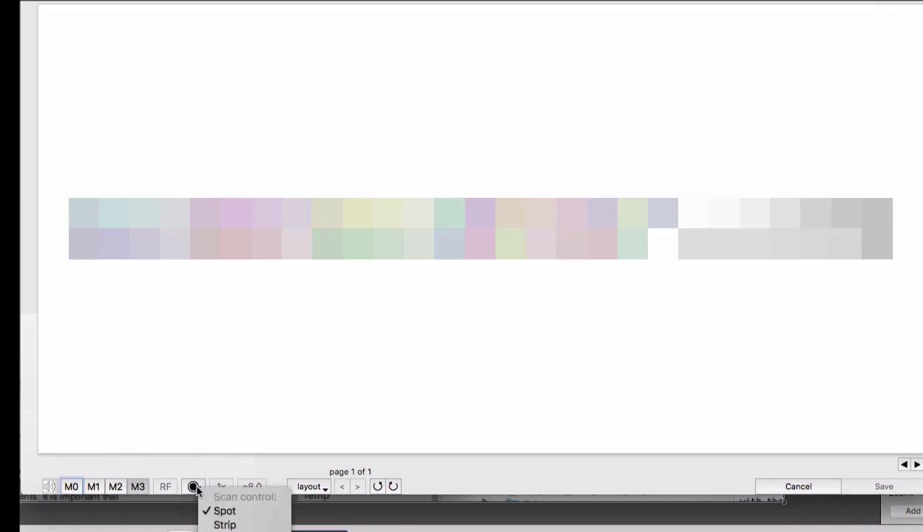
{"action": "left_click", "coordinate": [222, 524]}
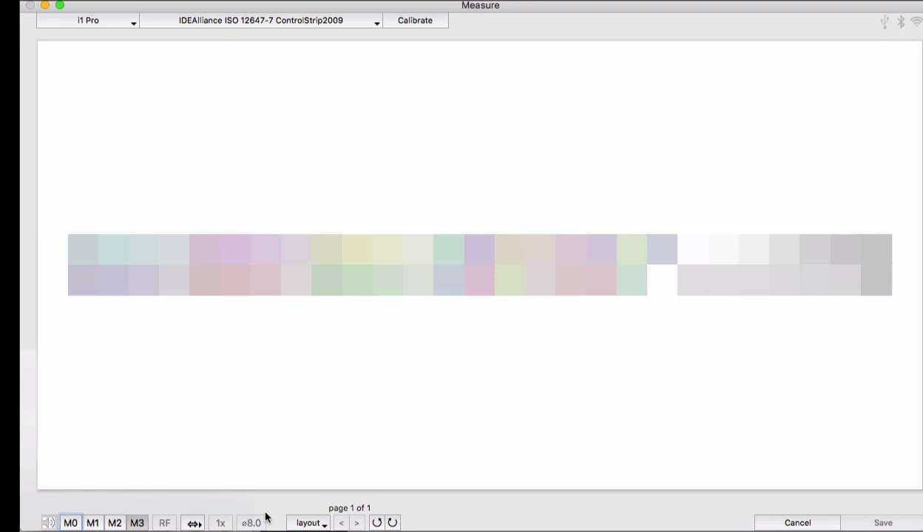
Step: Rotate the strip preview back and forth, leaving it horizontal, then browse for a target file on disk
{"action": "left_click", "coordinate": [377, 522]}
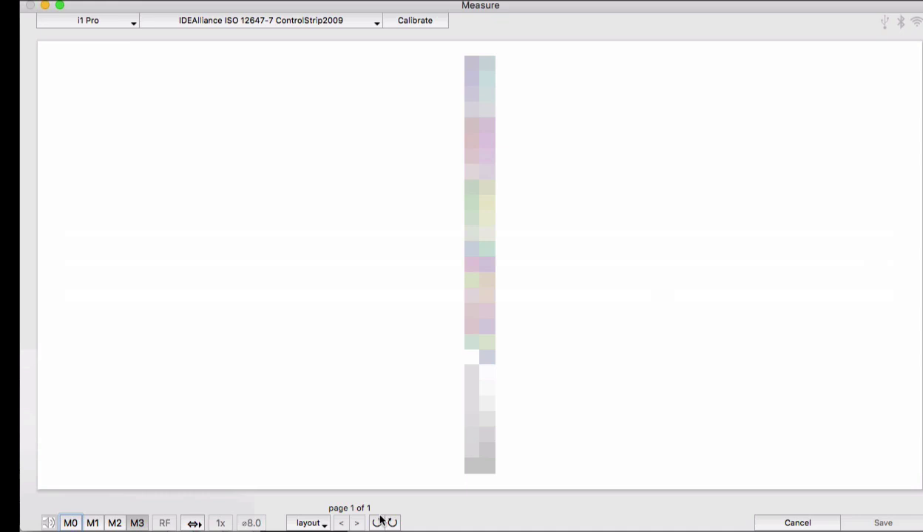
{"action": "left_click", "coordinate": [377, 522]}
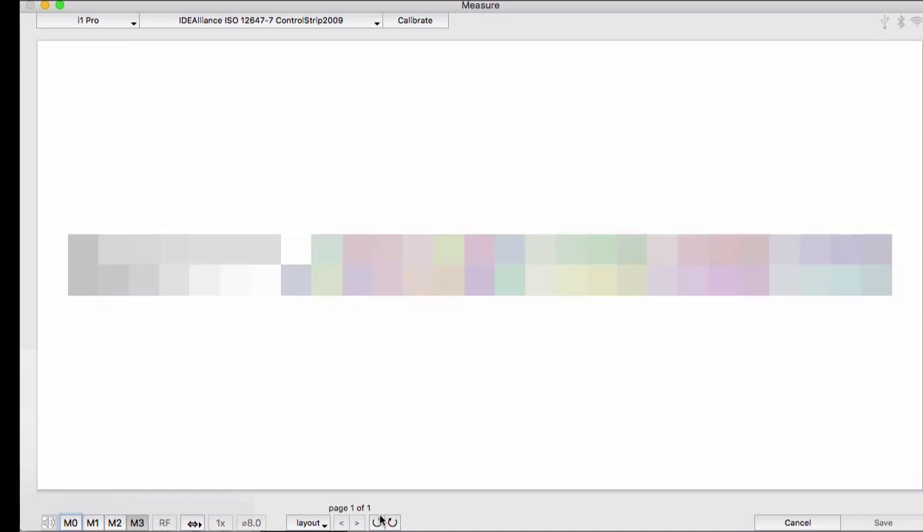
{"action": "left_click", "coordinate": [377, 522]}
{"action": "left_click", "coordinate": [377, 522]}
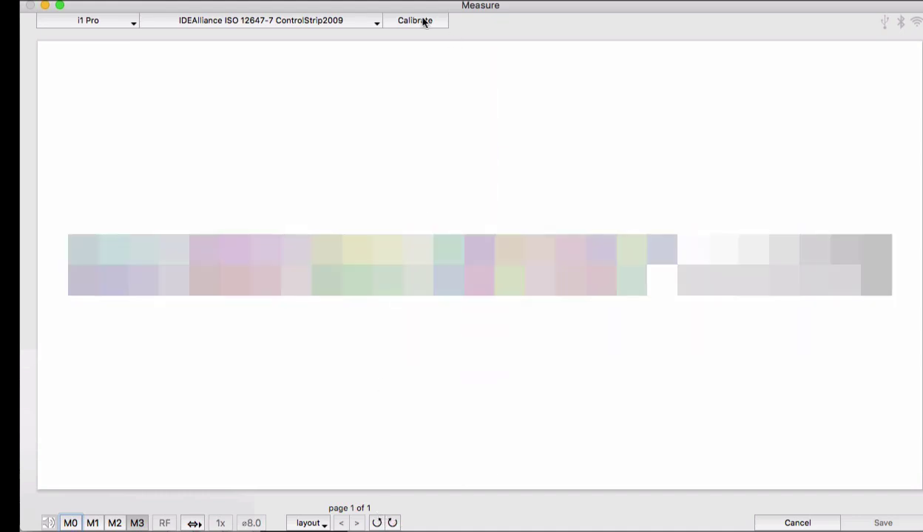
{"action": "left_click", "coordinate": [354, 26]}
{"action": "left_click", "coordinate": [189, 39]}
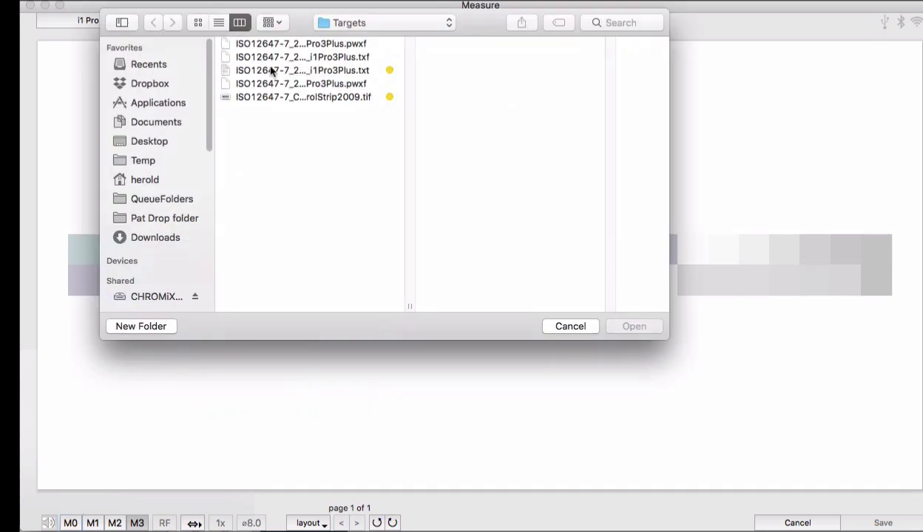
Step: Load ISO12647-7_2009_i1Pro3Plus.txt from the Targets folder
{"action": "double_click", "coordinate": [357, 70]}
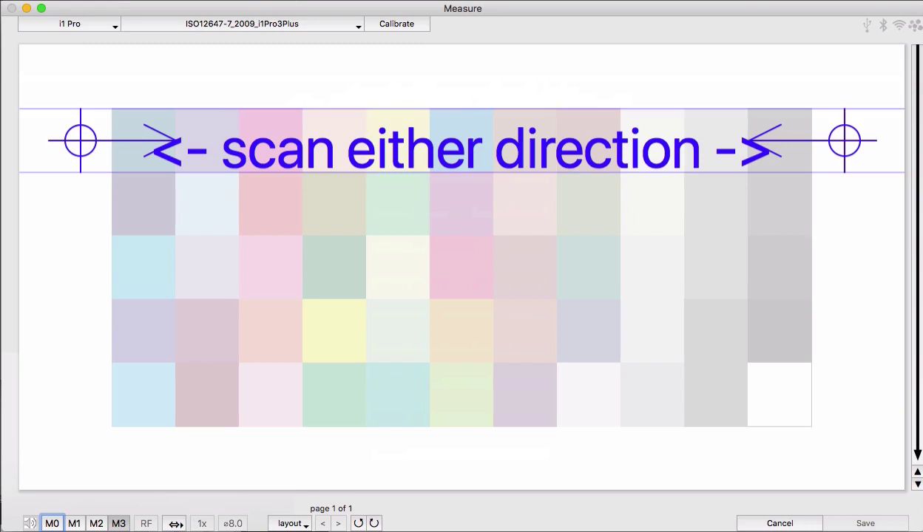
{"action": "left_click", "coordinate": [386, 28]}
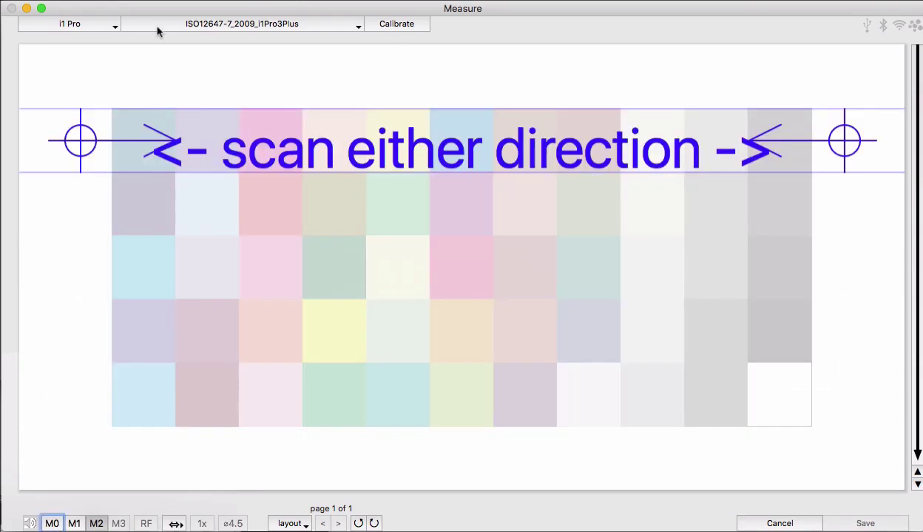
Step: Reload the IDEAlliance ISO 12647-7 ControlStrip2009 target from the Target dropdown
{"action": "left_click", "coordinate": [178, 25]}
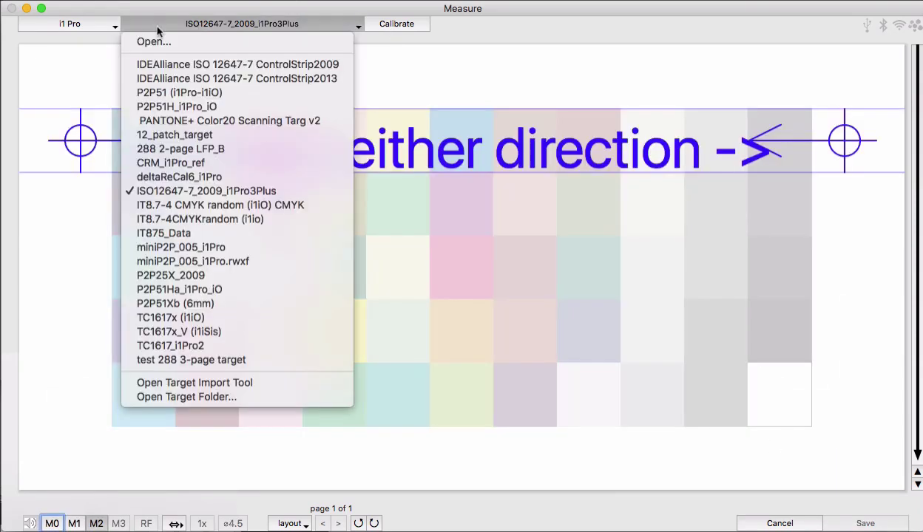
{"action": "left_click", "coordinate": [180, 65]}
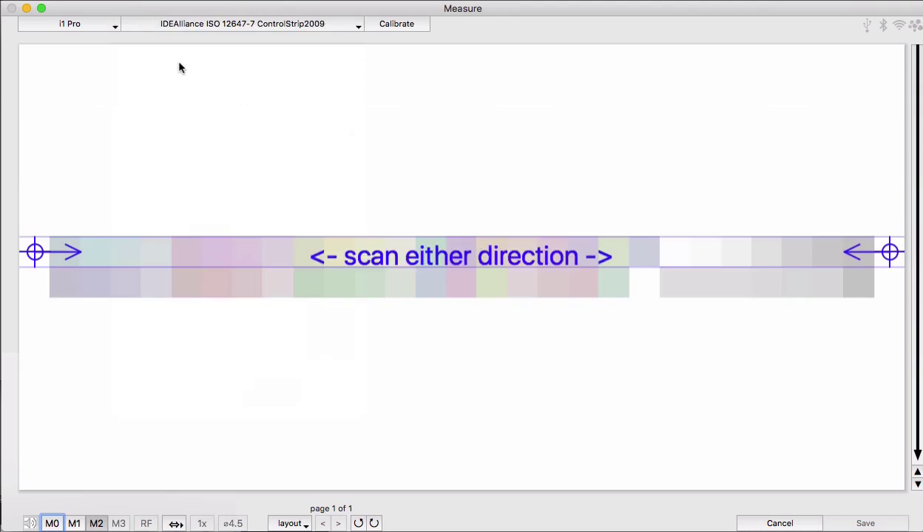